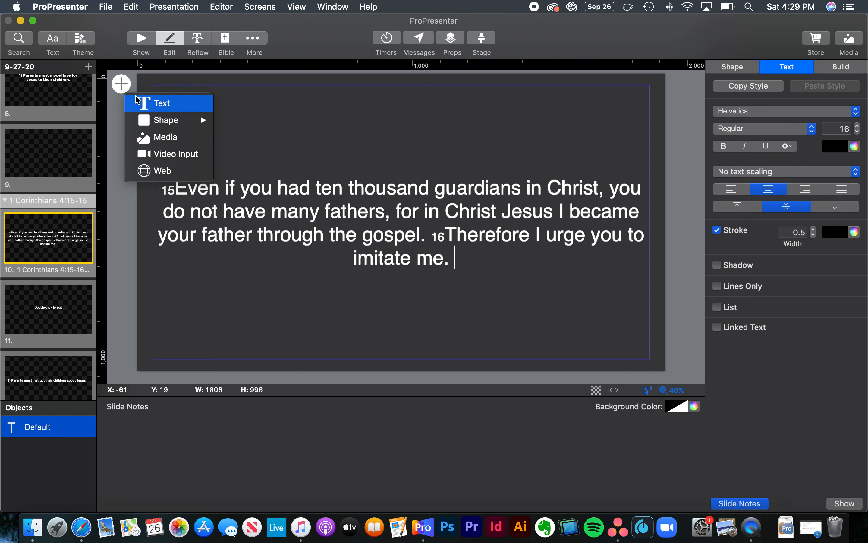
Add a text box reading "1 Corinthians 4:15-16" to the scripture slide
{"action": "left_click", "coordinate": [159, 104]}
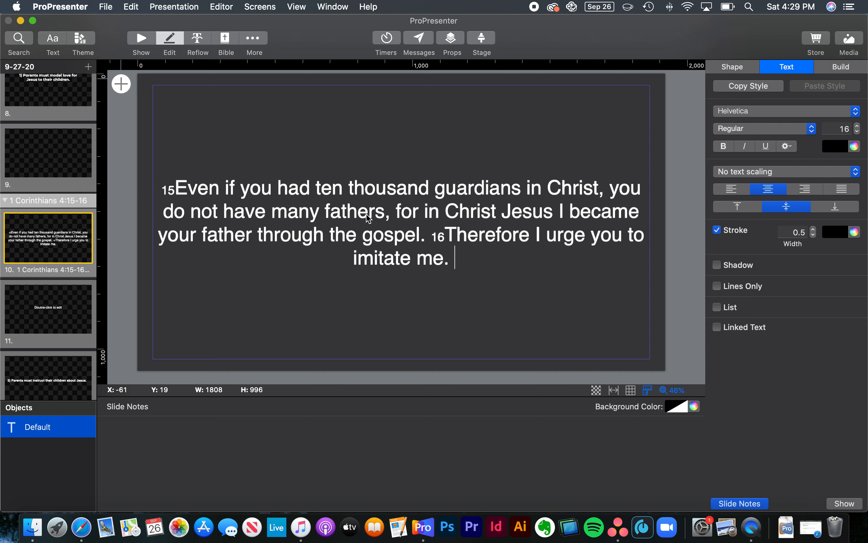
{"action": "double_click", "coordinate": [402, 225]}
{"action": "type", "text": "1 Corinthians 4:15-16"}
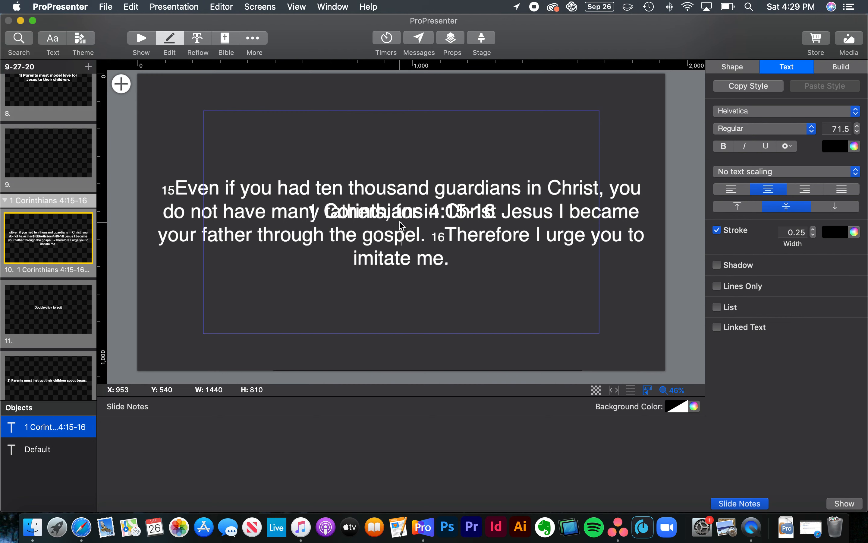
{"action": "key", "text": "BackSpace"}
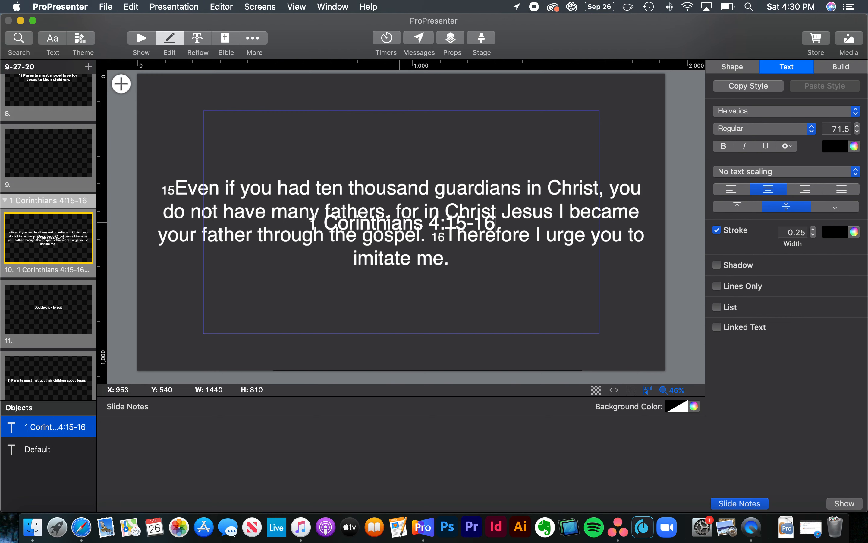
Apply the Sermon Scripture theme to both text boxes on the 1 Corinthians 4:15-16 slide
{"action": "left_click", "coordinate": [174, 269]}
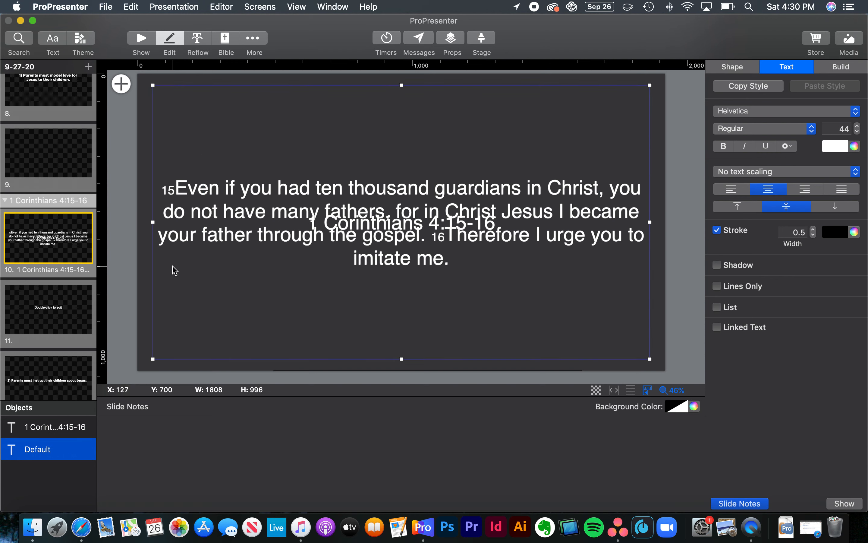
{"action": "key", "text": "super+a"}
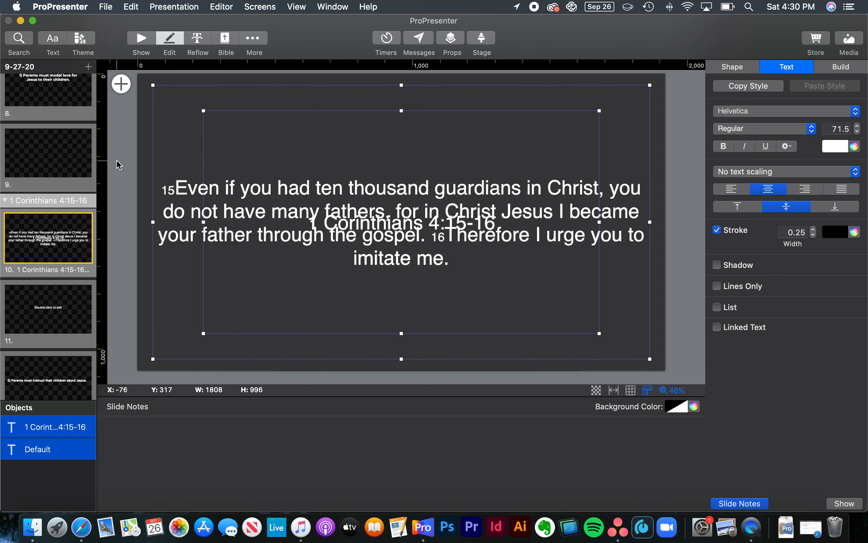
{"action": "left_click", "coordinate": [84, 40]}
{"action": "mouse_move", "coordinate": [119, 102]}
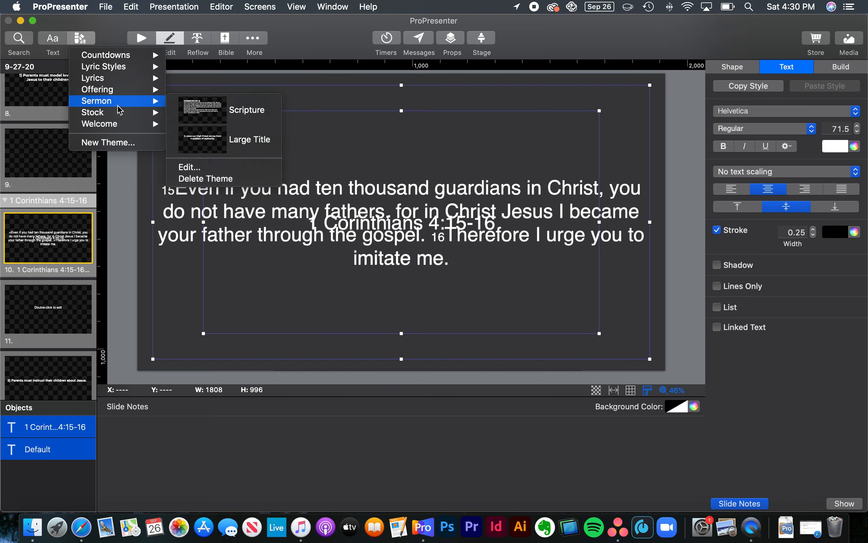
{"action": "left_click", "coordinate": [225, 119]}
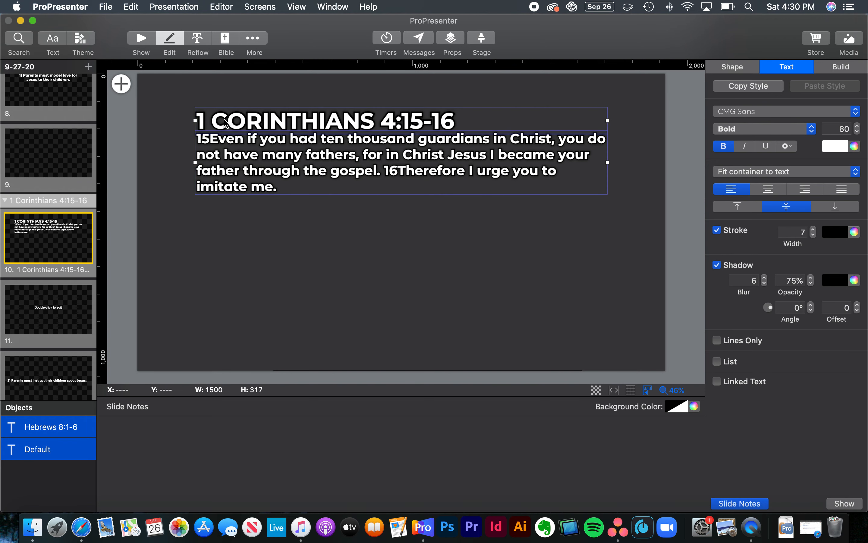
Delete the verse numbers 15 and 16 from the scripture passage
{"action": "left_click", "coordinate": [217, 145]}
{"action": "left_click", "coordinate": [218, 145]}
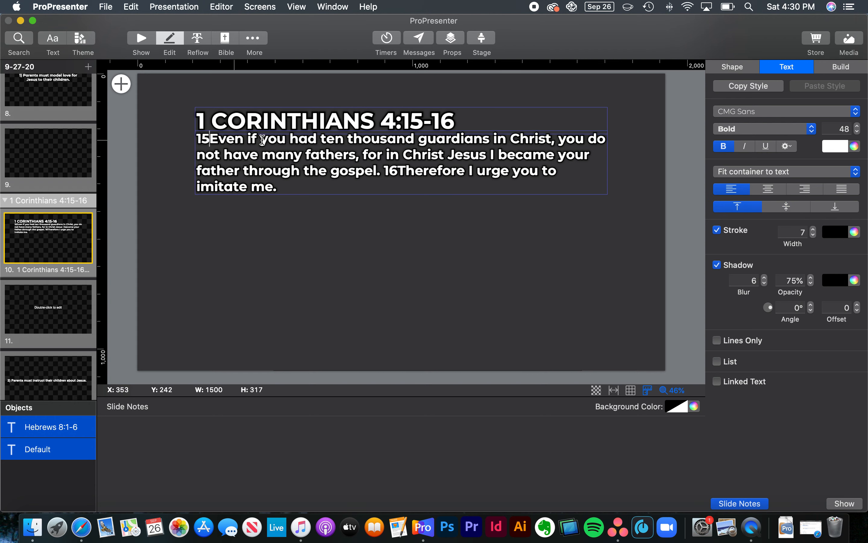
{"action": "key", "text": "BackSpace"}
{"action": "key", "text": "BackSpace"}
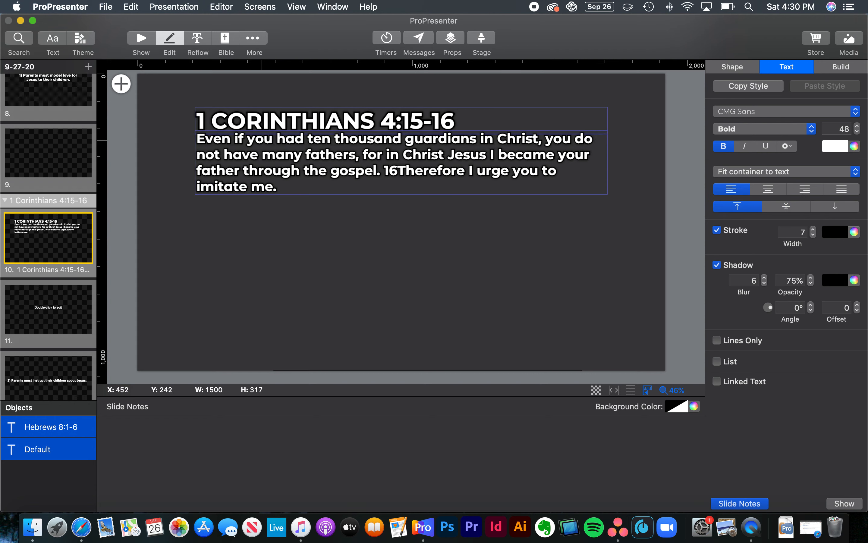
{"action": "left_click", "coordinate": [398, 168]}
{"action": "key", "text": "BackSpace"}
{"action": "key", "text": "BackSpace"}
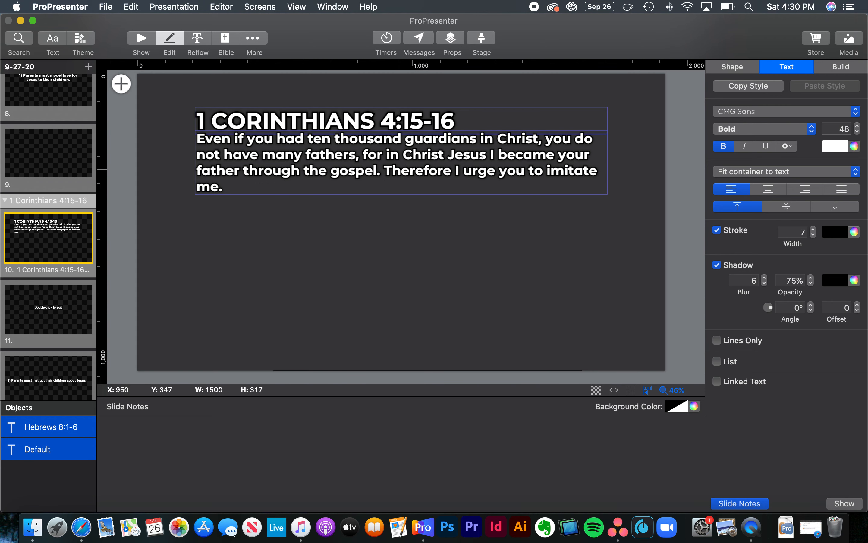
Delete the placeholder text box from slide 11, directly after the 1 Corinthians slide
{"action": "left_click", "coordinate": [77, 318]}
{"action": "left_click", "coordinate": [309, 227]}
{"action": "key", "text": "BackSpace"}
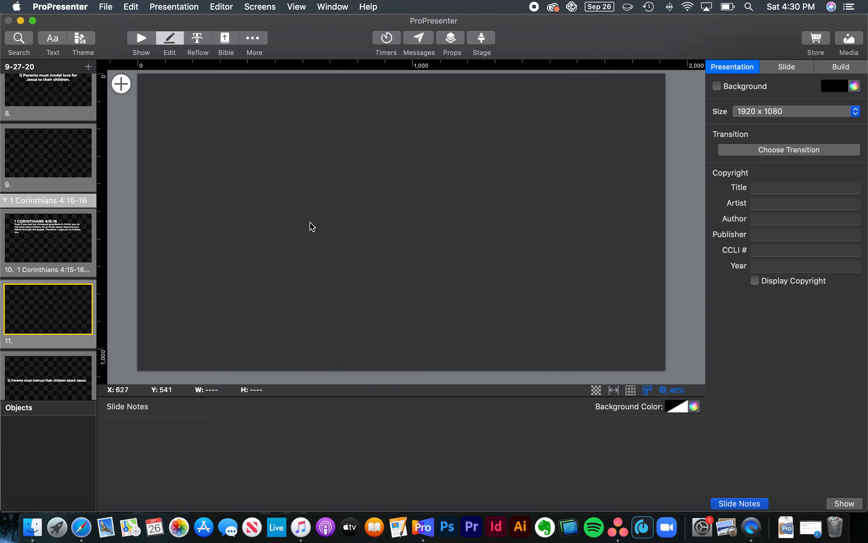
Split the 1 Corinthians slide twice before "Therefore I urge you to imitate me." and check the resulting slides
{"action": "scroll", "coordinate": [61, 316], "scroll_direction": "down", "scroll_amount": 3}
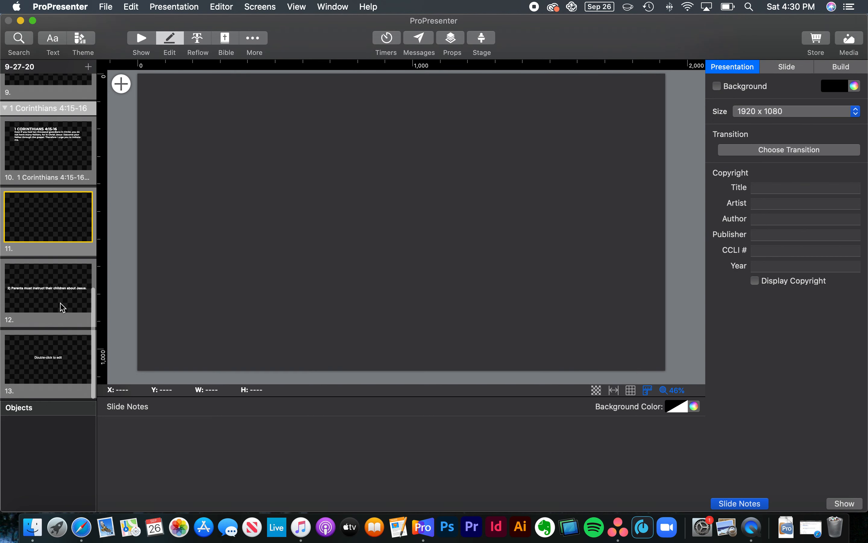
{"action": "left_click", "coordinate": [63, 307]}
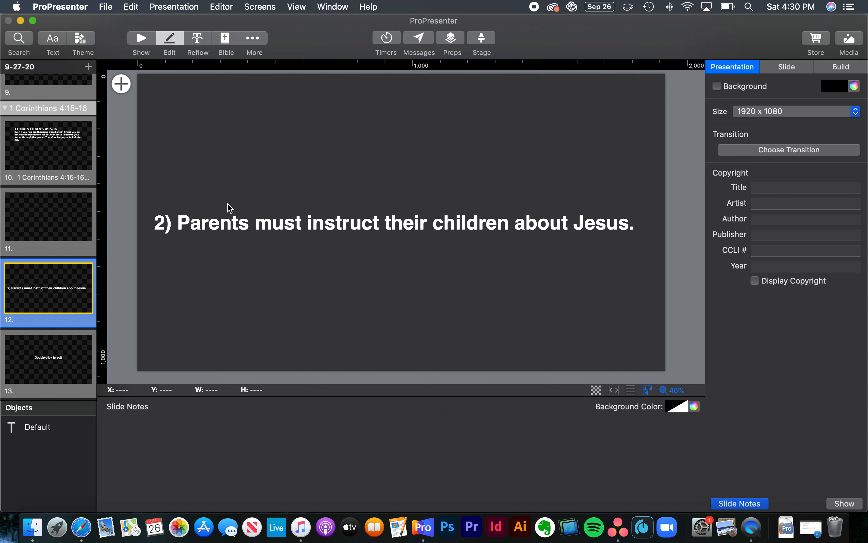
{"action": "left_click", "coordinate": [93, 160]}
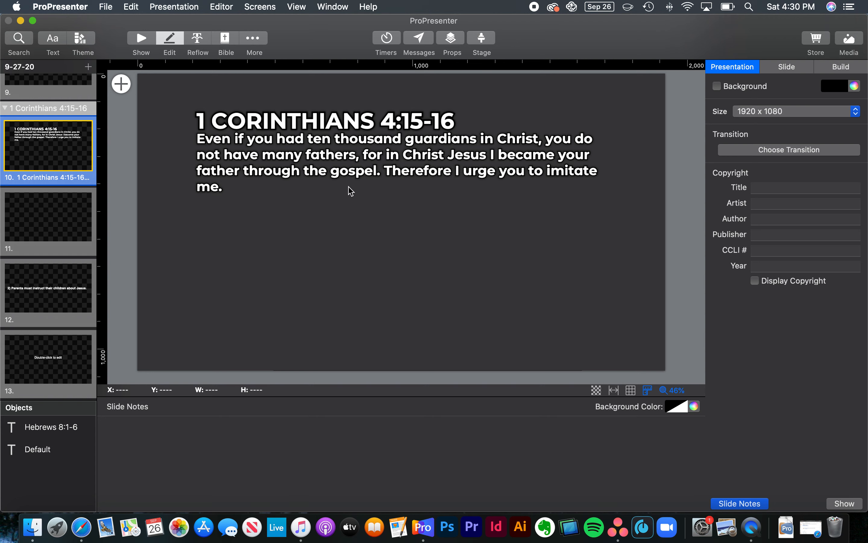
{"action": "left_click", "coordinate": [384, 175]}
{"action": "left_click", "coordinate": [385, 172]}
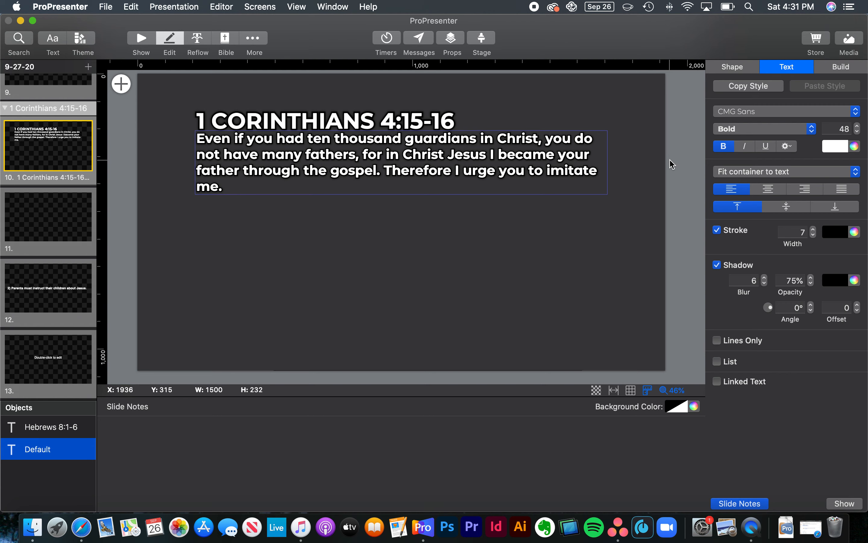
{"action": "key", "text": "super+Return"}
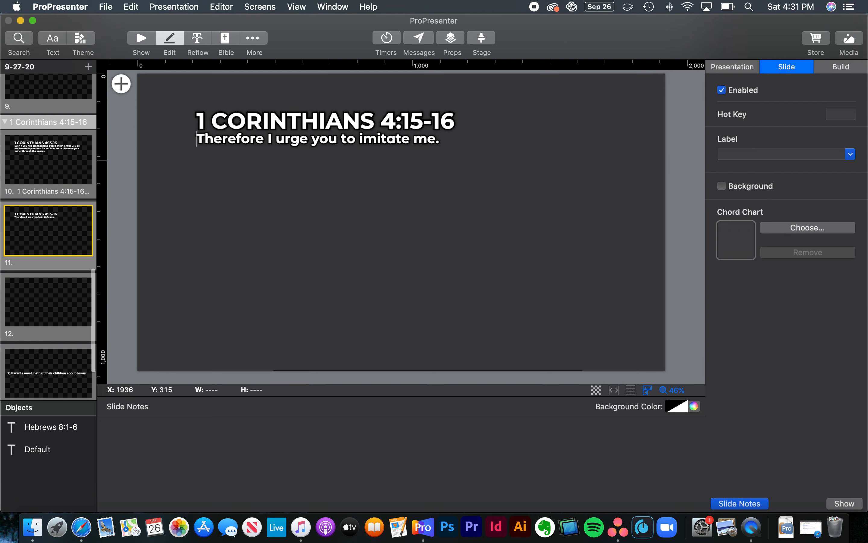
{"action": "key", "text": "super+Return"}
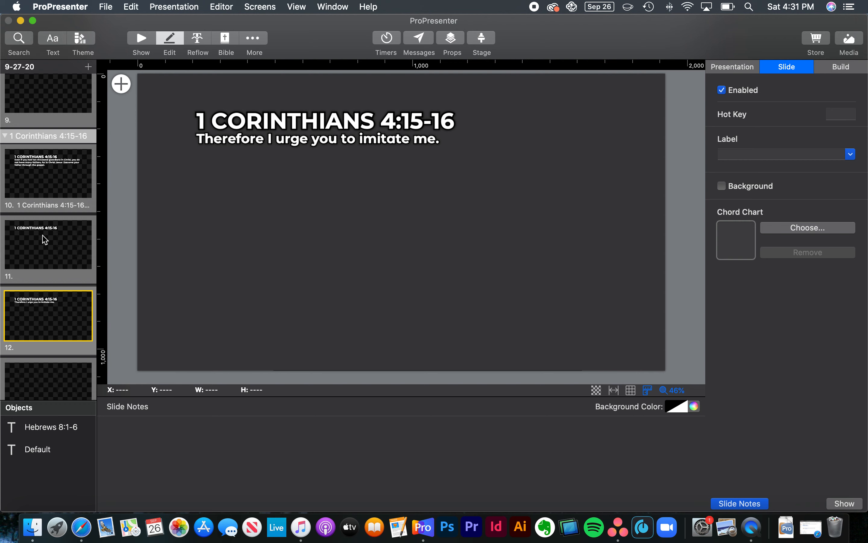
{"action": "left_click", "coordinate": [50, 182]}
{"action": "left_click", "coordinate": [70, 248]}
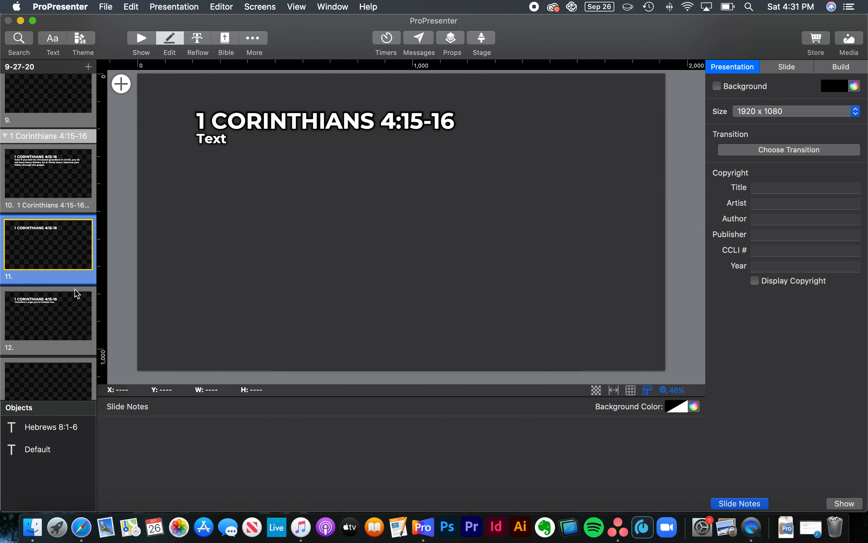
{"action": "left_click", "coordinate": [75, 311]}
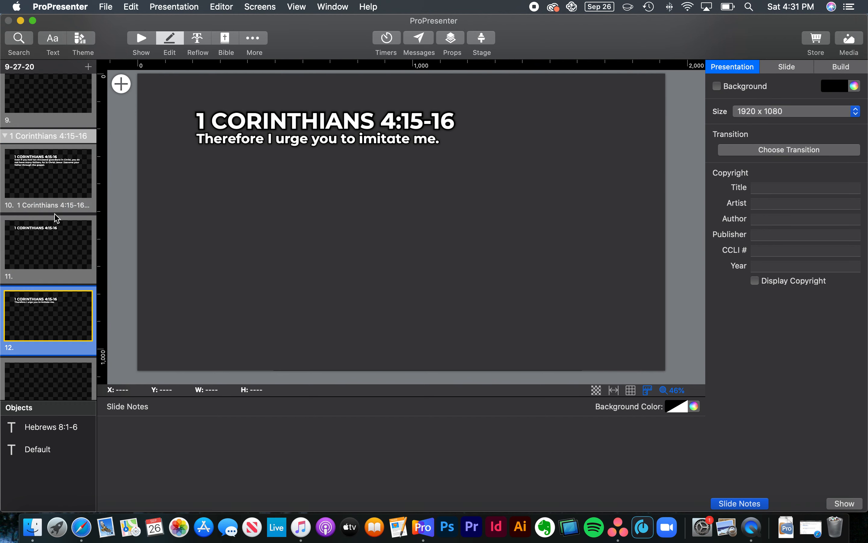
{"action": "left_click", "coordinate": [60, 321]}
Return to the slide overview and assign the What If Blank media to the first slide
{"action": "left_click", "coordinate": [142, 40]}
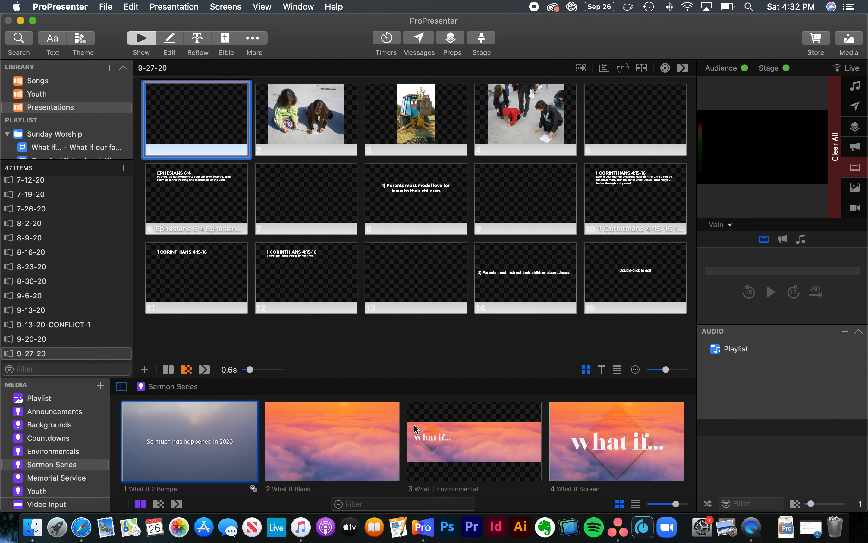
{"action": "left_click_drag", "start_coordinate": [331, 441], "coordinate": [203, 124]}
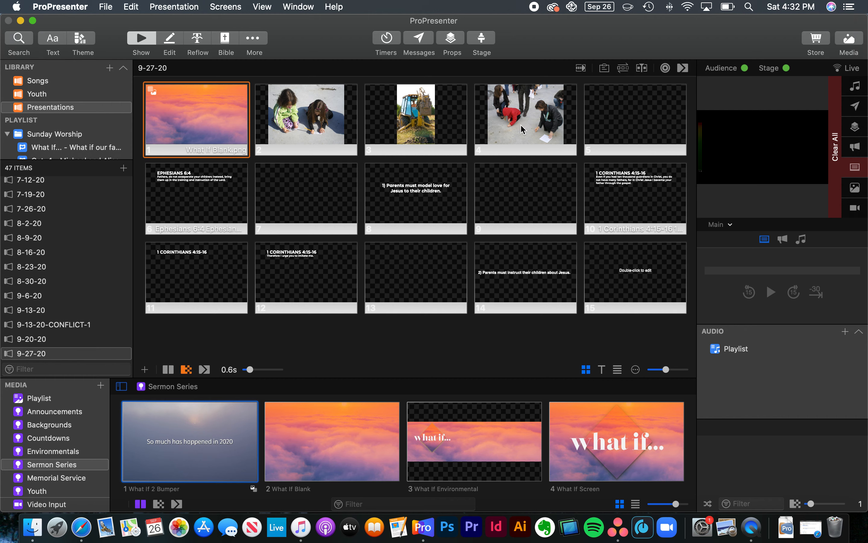
Shrink the photo of the two girls on slide 2 to 1826 x 996 and centre it on the slide
{"action": "left_click", "coordinate": [323, 122]}
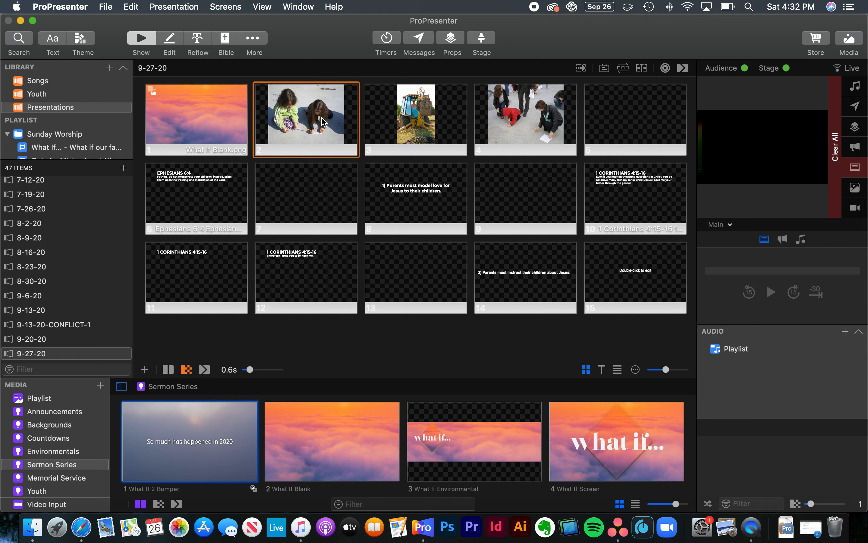
{"action": "left_click", "coordinate": [172, 39]}
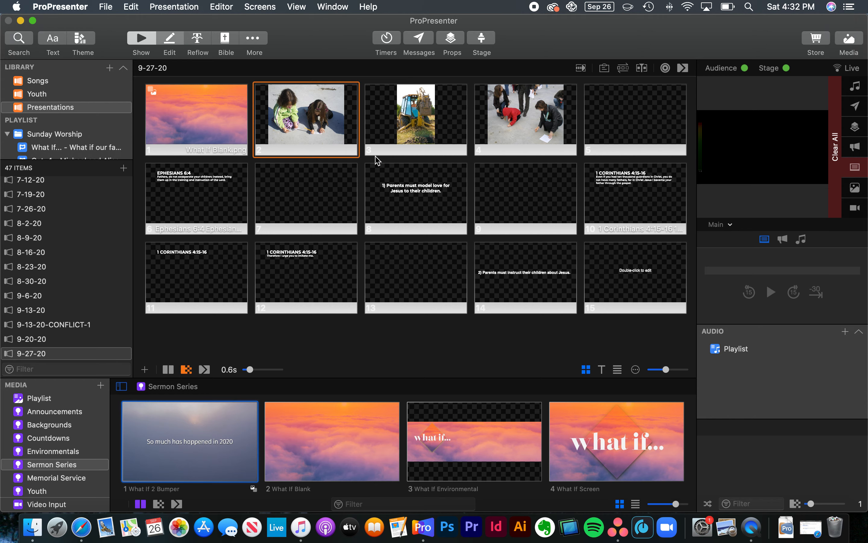
{"action": "left_click", "coordinate": [485, 150]}
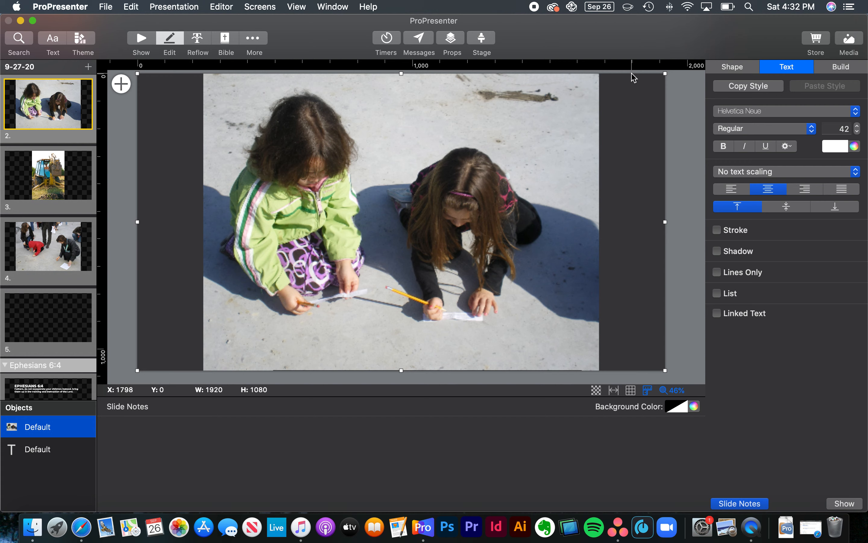
{"action": "left_click_drag", "start_coordinate": [663, 72], "coordinate": [638, 96]}
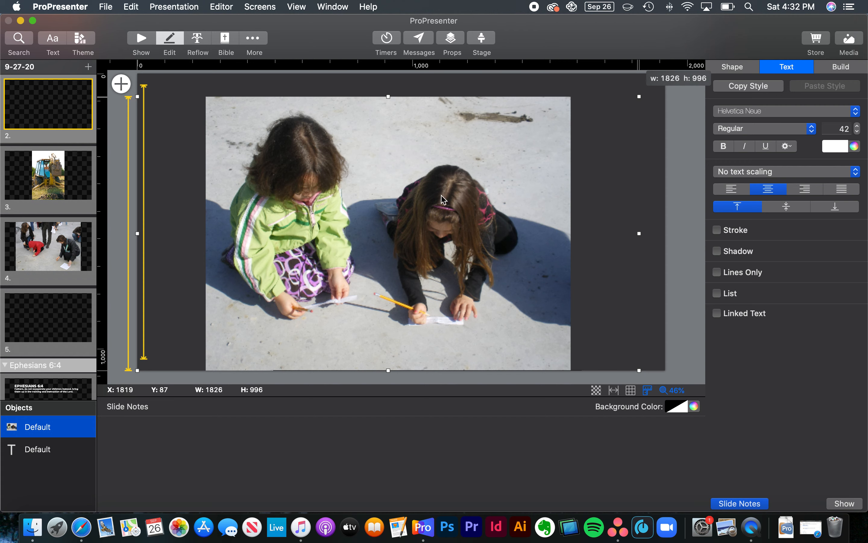
{"action": "left_click", "coordinate": [427, 197]}
{"action": "mouse_move", "coordinate": [427, 198]}
{"action": "left_mouse_down"}
{"action": "mouse_move", "coordinate": [429, 187]}
{"action": "mouse_move", "coordinate": [430, 199]}
{"action": "mouse_move", "coordinate": [436, 193]}
{"action": "left_mouse_up"}
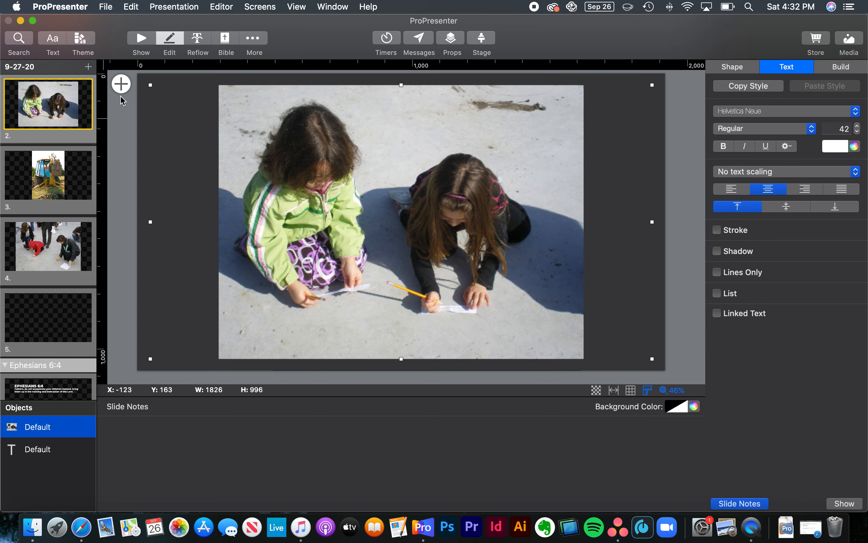
{"action": "left_click", "coordinate": [141, 40]}
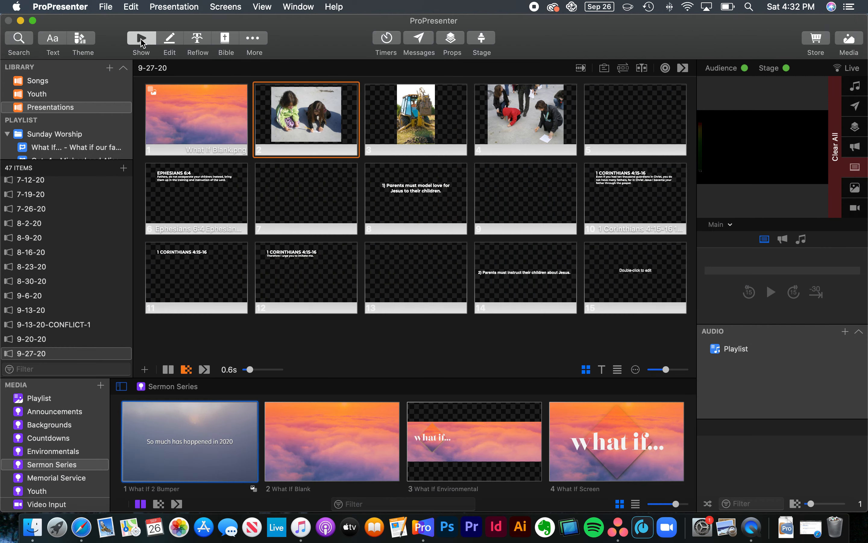
Add a Clear Prop action to the first slide
{"action": "right_click", "coordinate": [164, 123]}
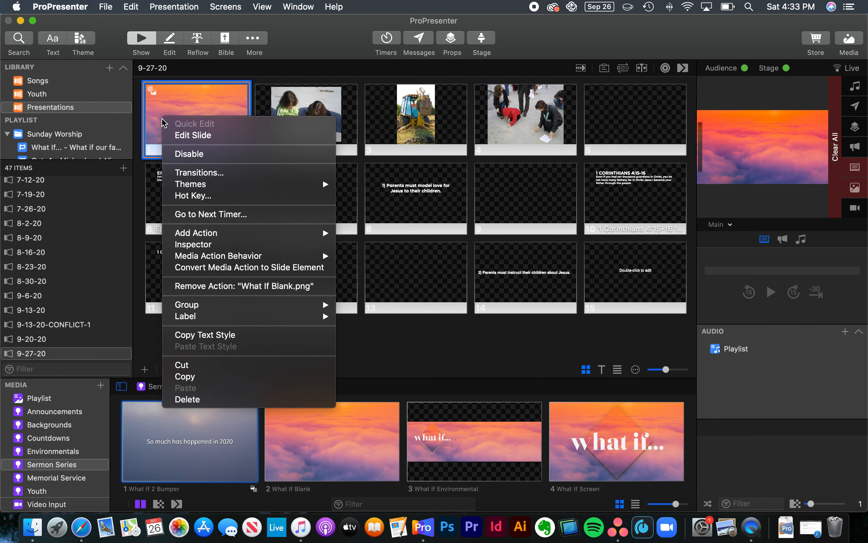
{"action": "mouse_move", "coordinate": [243, 233]}
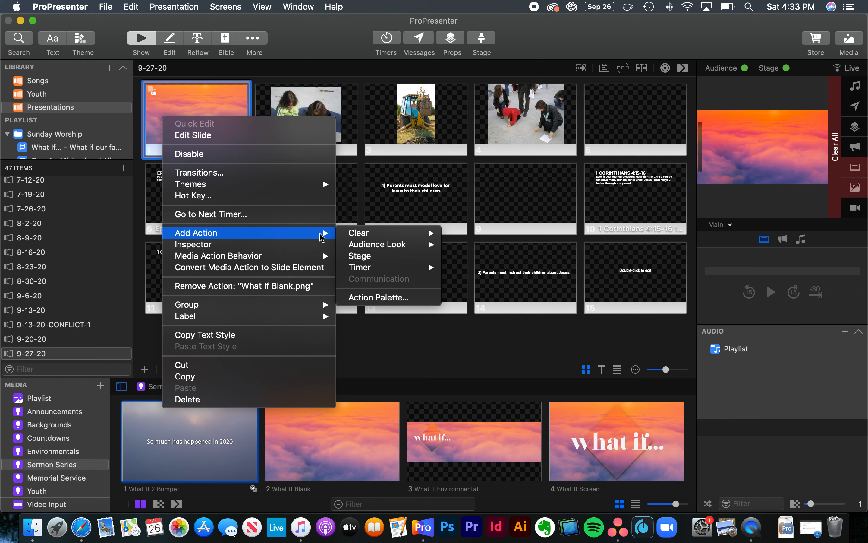
{"action": "mouse_move", "coordinate": [350, 236]}
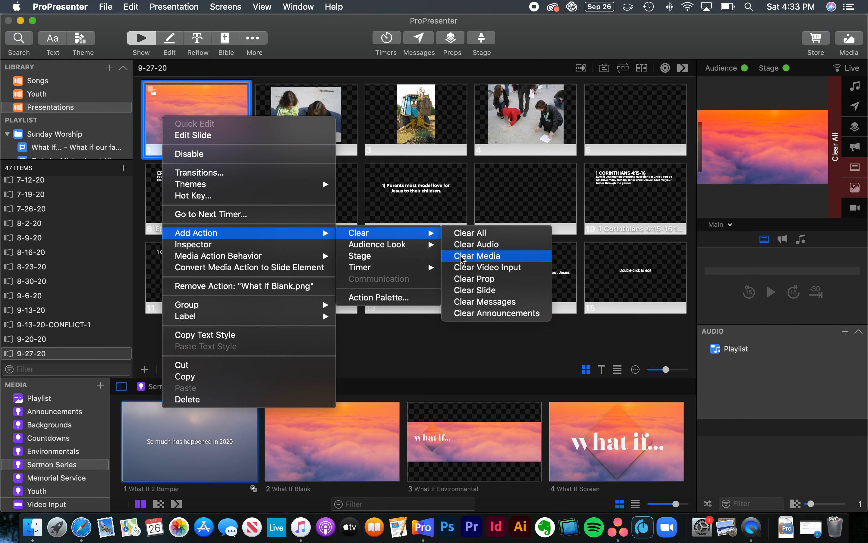
{"action": "left_click", "coordinate": [463, 279]}
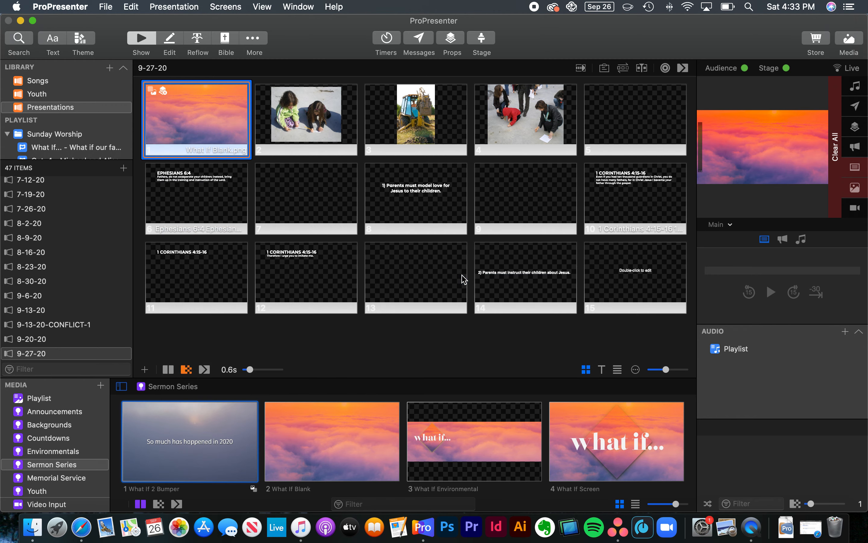
Add an Audience Look action set to Fullscreen to the first slide
{"action": "right_click", "coordinate": [193, 109]}
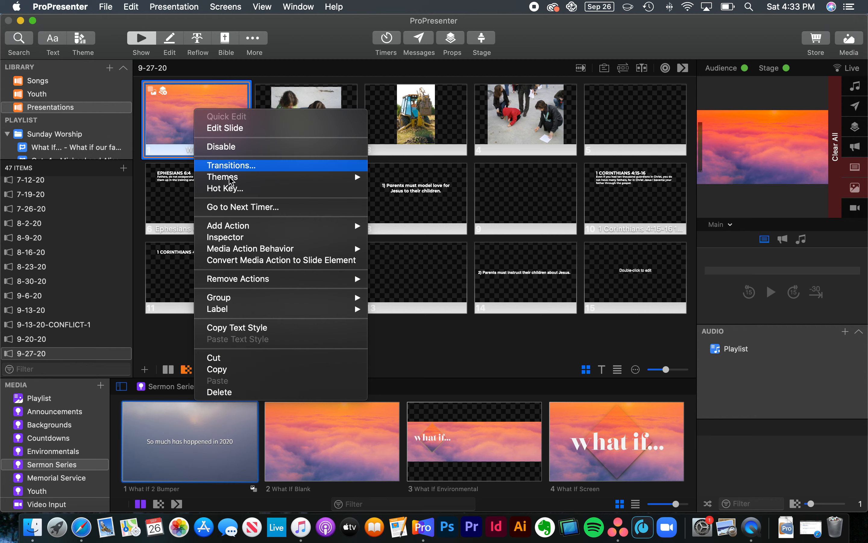
{"action": "mouse_move", "coordinate": [243, 224]}
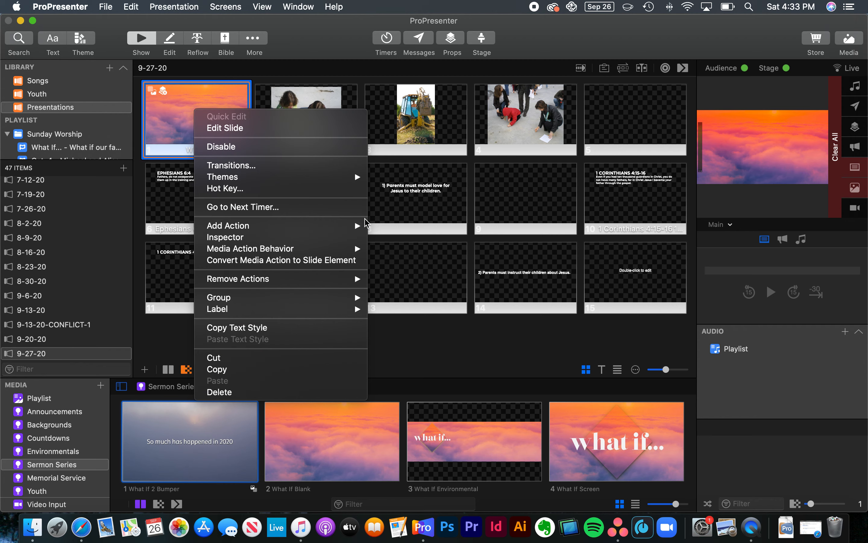
{"action": "mouse_move", "coordinate": [403, 240]}
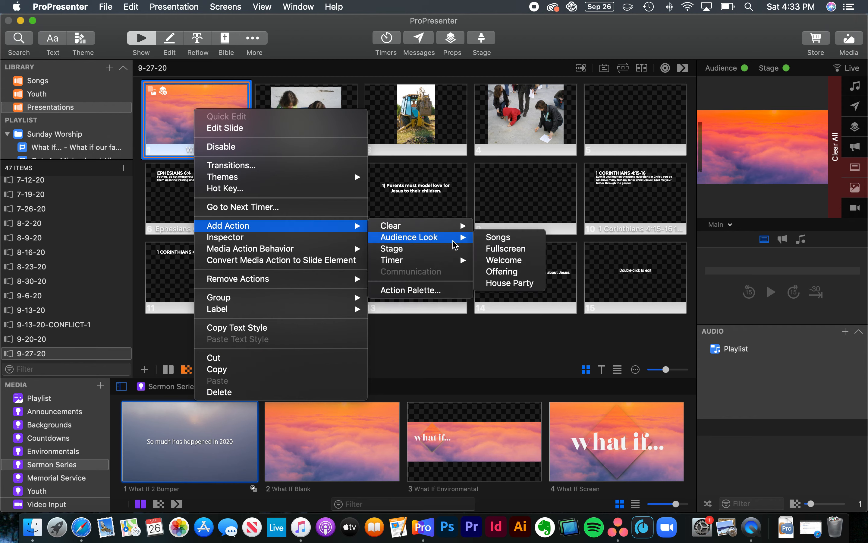
{"action": "left_click", "coordinate": [509, 249]}
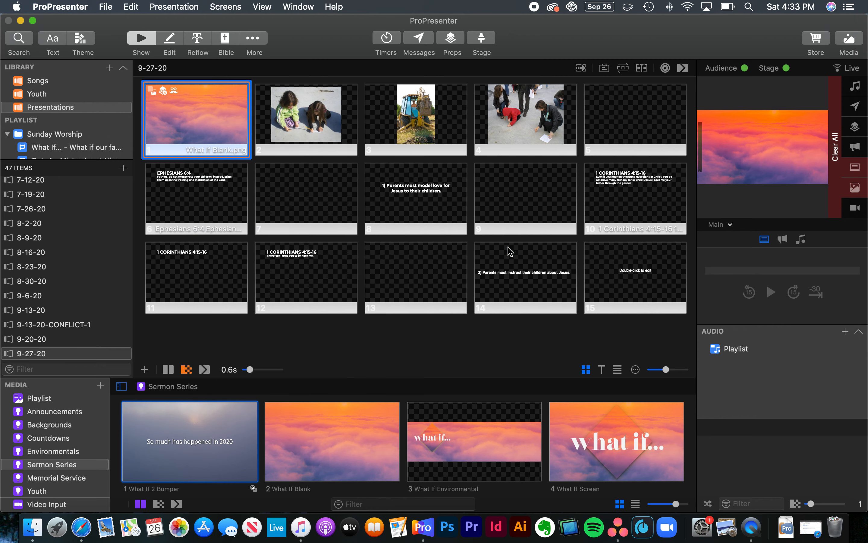
Add a Stage action to the first slide with the Current/Next Stacked - Music layout for the stage screen
{"action": "right_click", "coordinate": [190, 110]}
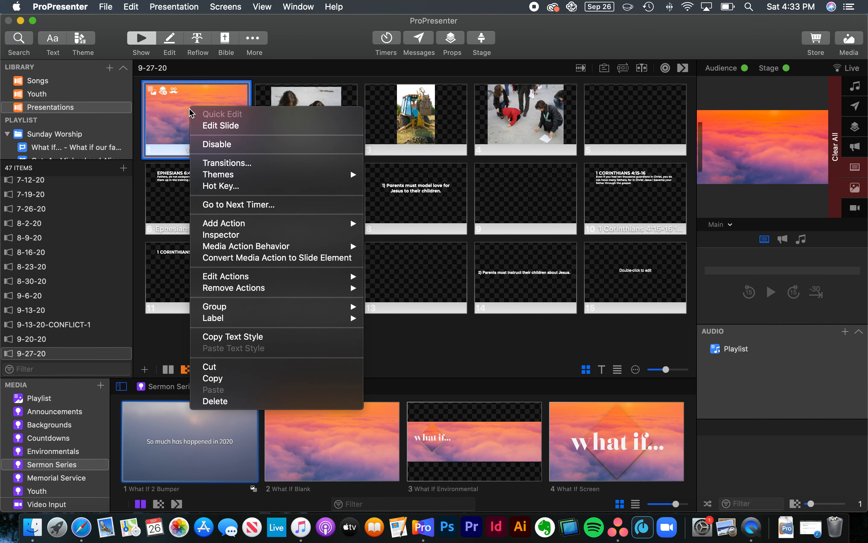
{"action": "mouse_move", "coordinate": [278, 222]}
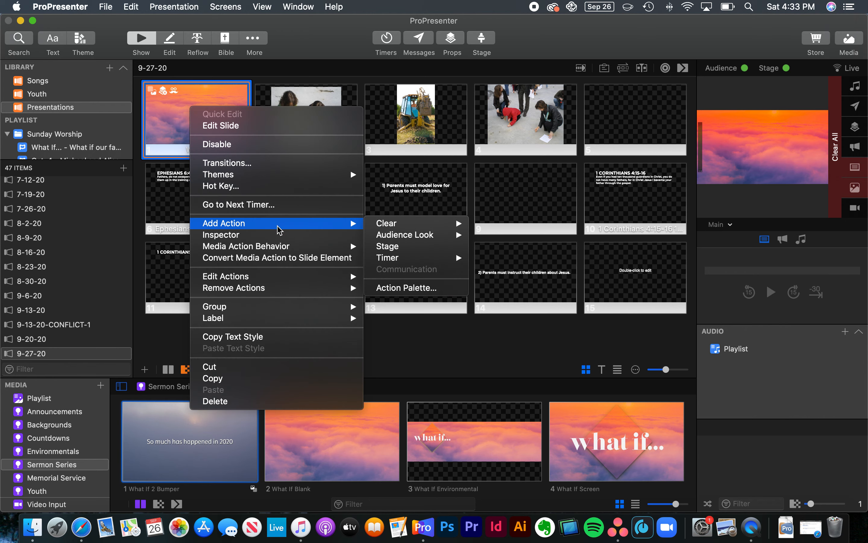
{"action": "left_click", "coordinate": [386, 247]}
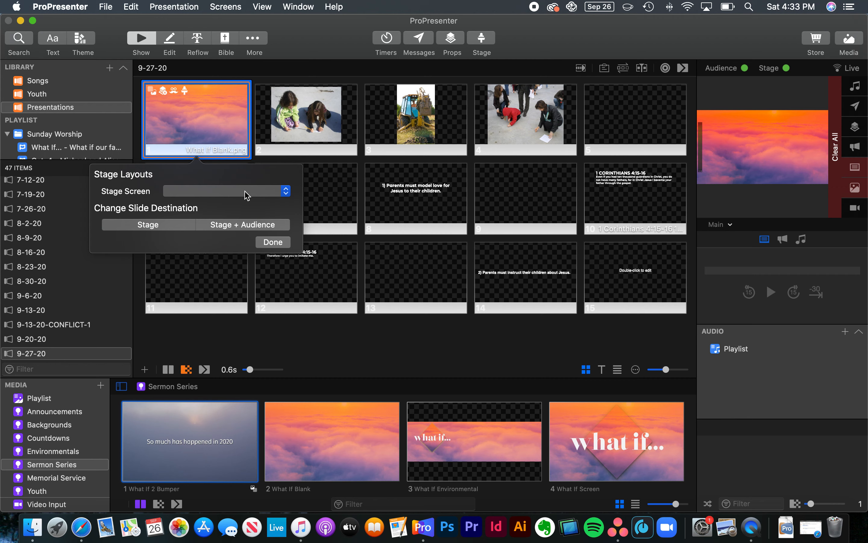
{"action": "left_click", "coordinate": [247, 196]}
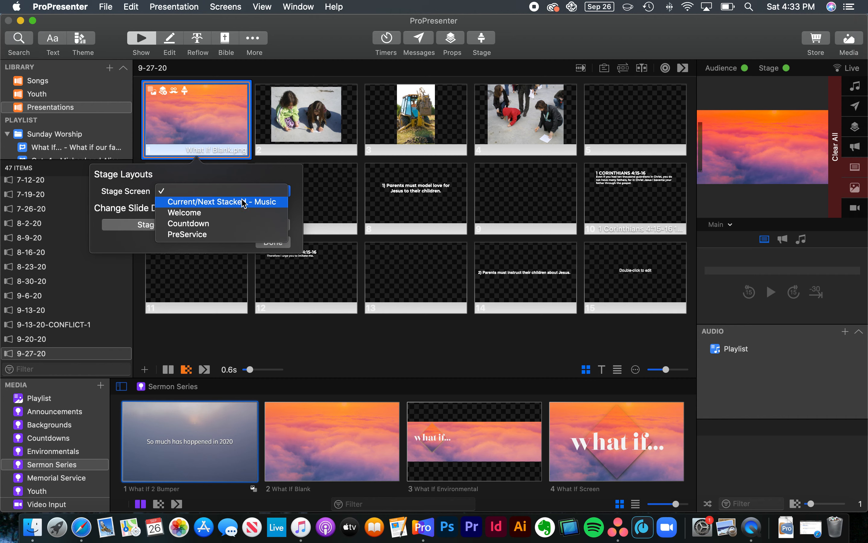
{"action": "left_click", "coordinate": [243, 202]}
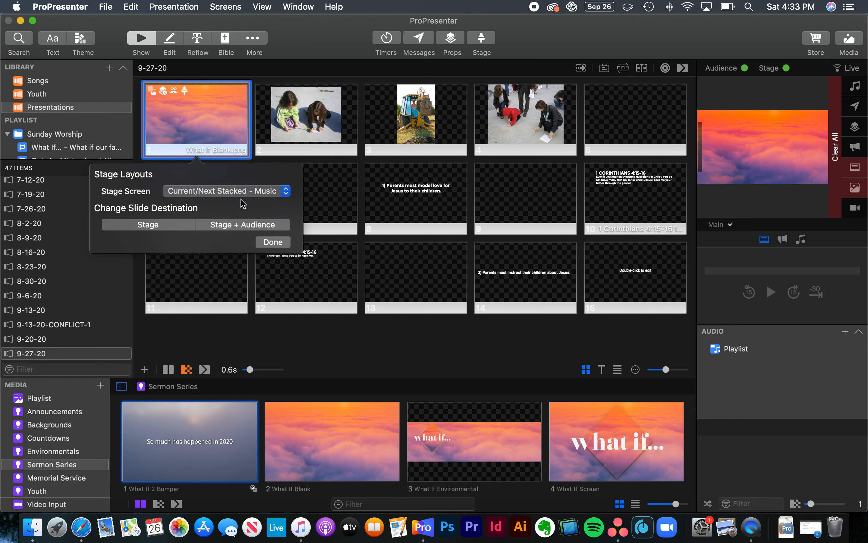
{"action": "left_click", "coordinate": [271, 241]}
{"action": "left_click", "coordinate": [176, 173]}
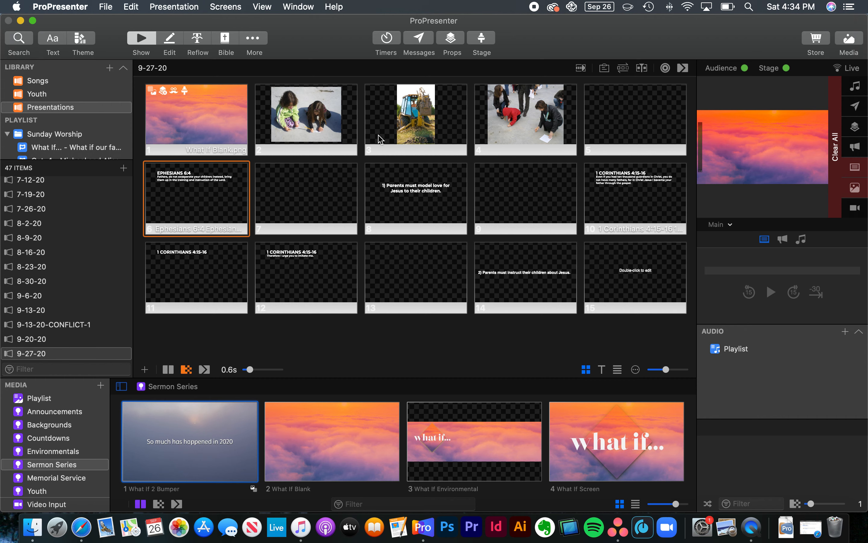
Link the 9-27-20 presentation from the Presentations library to the Sermon placeholder in the What If... Sunday Worship playlist
{"action": "left_click", "coordinate": [78, 145]}
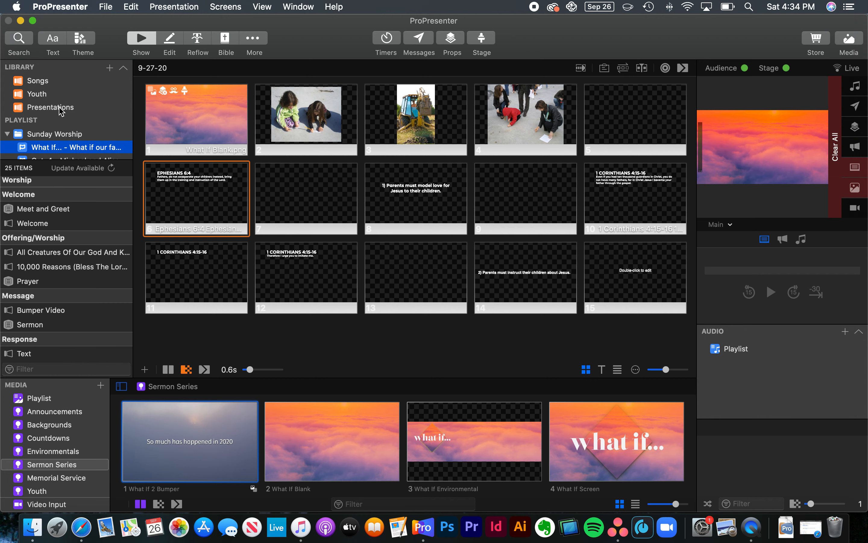
{"action": "scroll", "coordinate": [71, 267], "scroll_direction": "down", "scroll_amount": 2}
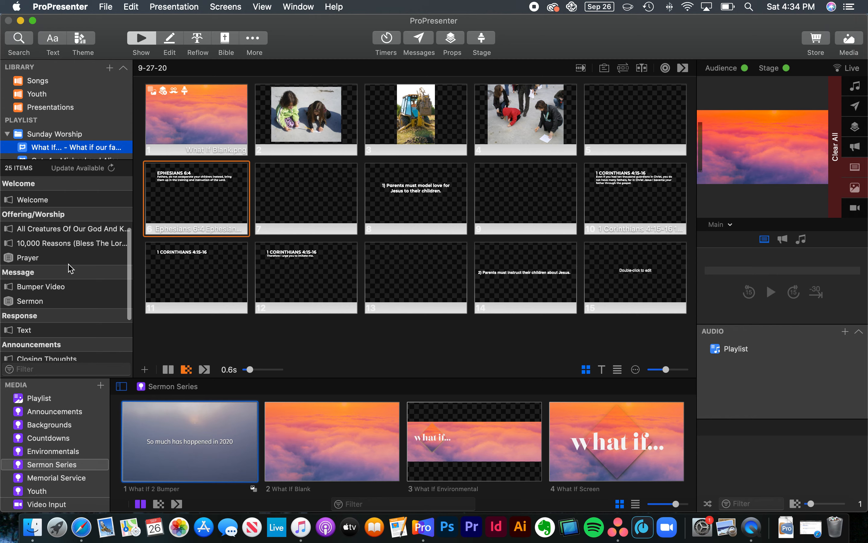
{"action": "left_click", "coordinate": [52, 299]}
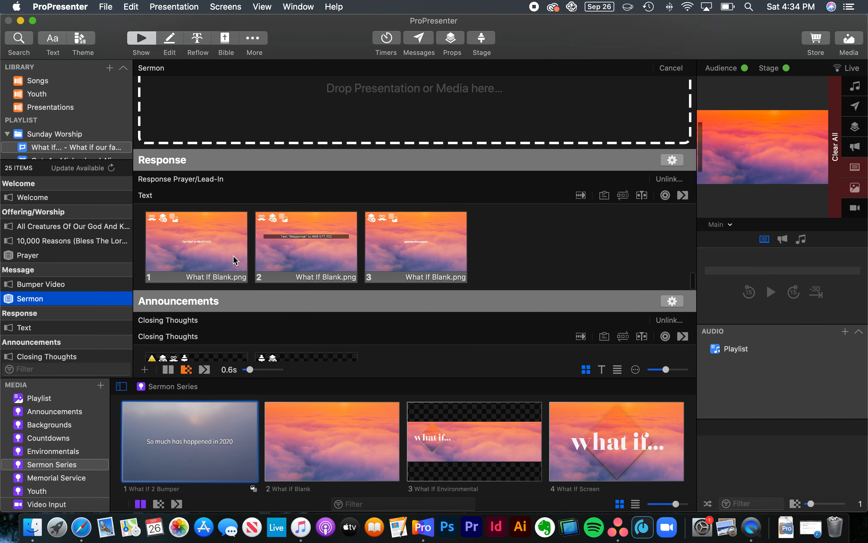
{"action": "scroll", "coordinate": [243, 281], "scroll_direction": "up", "scroll_amount": 2}
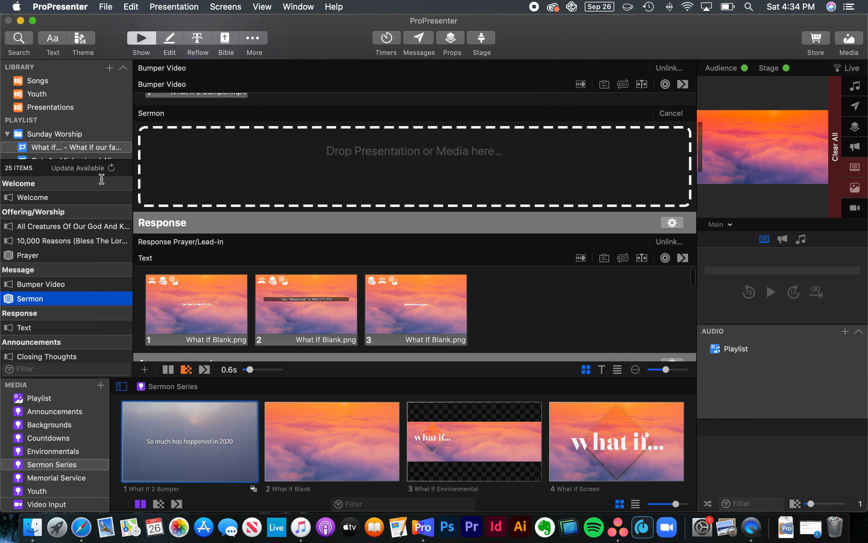
{"action": "left_click", "coordinate": [50, 107]}
{"action": "left_click_drag", "start_coordinate": [30, 332], "coordinate": [227, 166]}
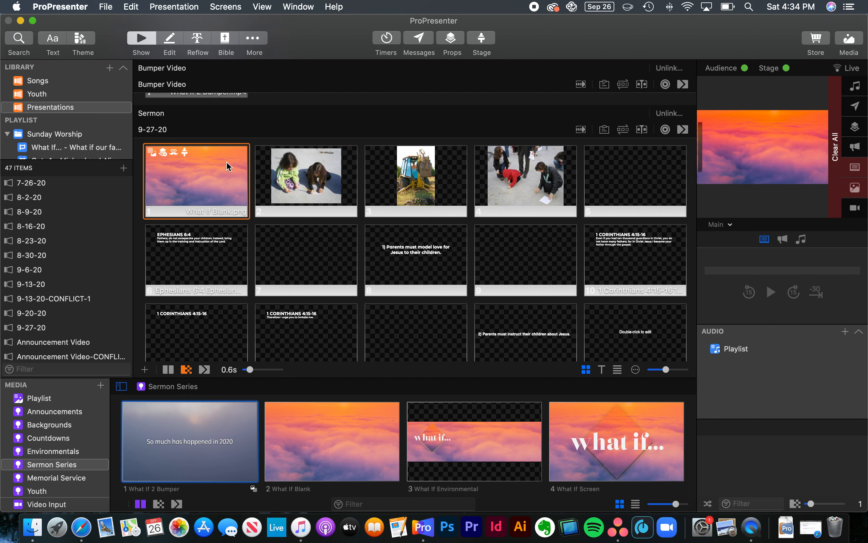
Set the sync preferences to sync files up to the repository, then close the preferences without running the sync
{"action": "left_click", "coordinate": [62, 6]}
{"action": "left_click", "coordinate": [66, 51]}
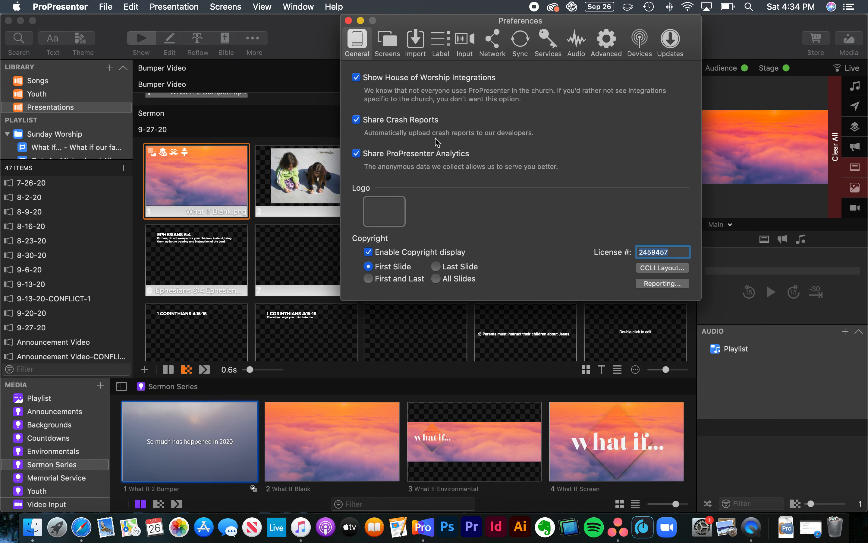
{"action": "left_click", "coordinate": [533, 41]}
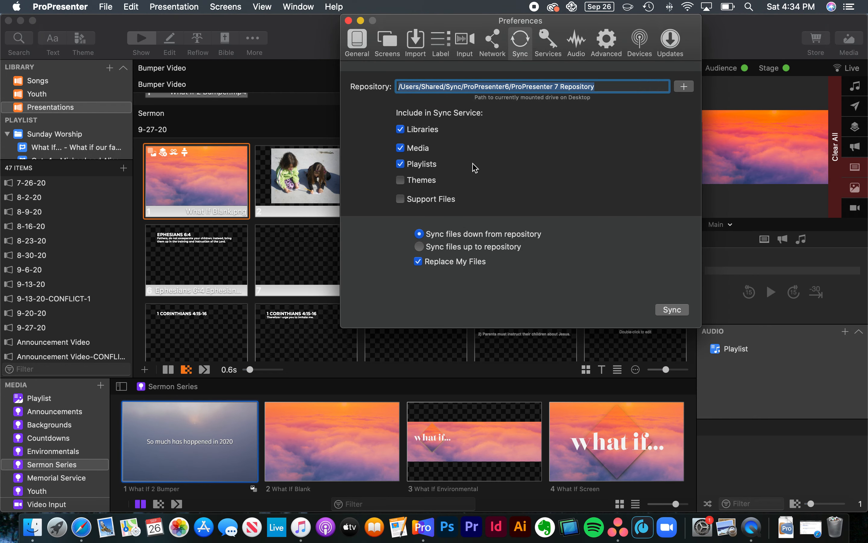
{"action": "left_click", "coordinate": [474, 247]}
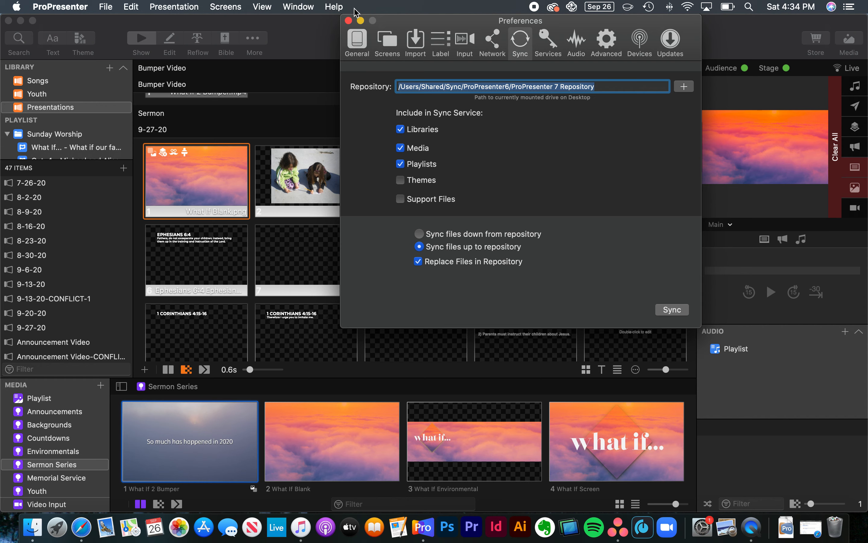
{"action": "left_click", "coordinate": [348, 21]}
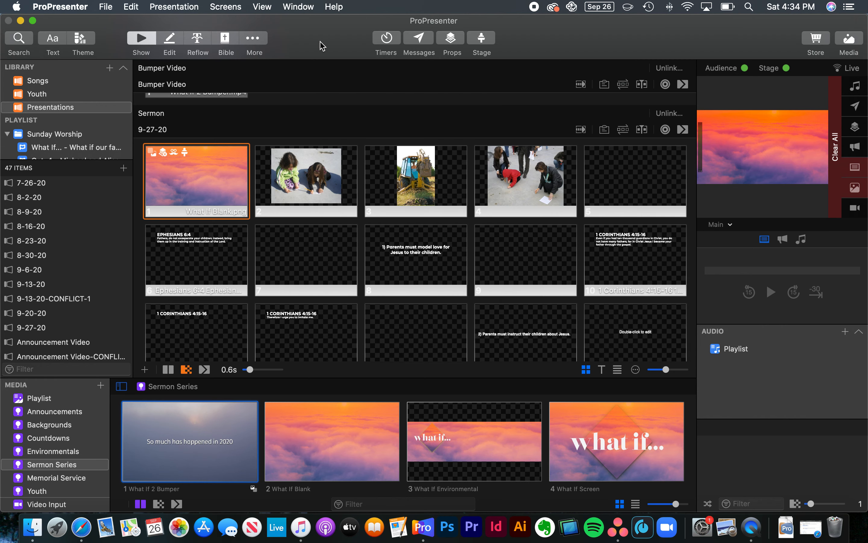